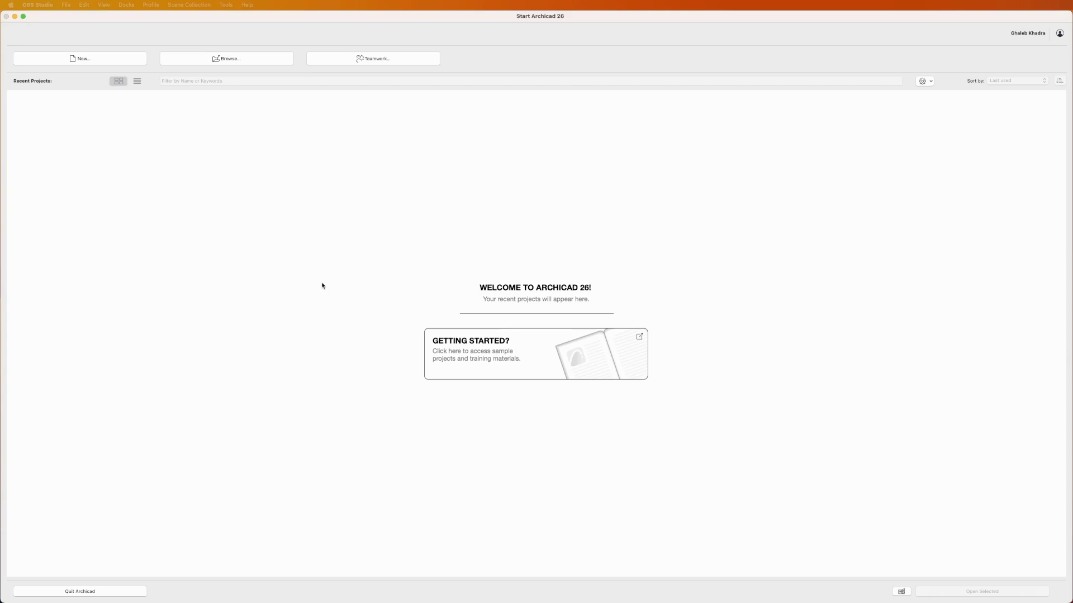
# Create a new project from the Archicad 26 template with the Architectural Basic Profile 26 environment.
pyautogui.click(105, 60)
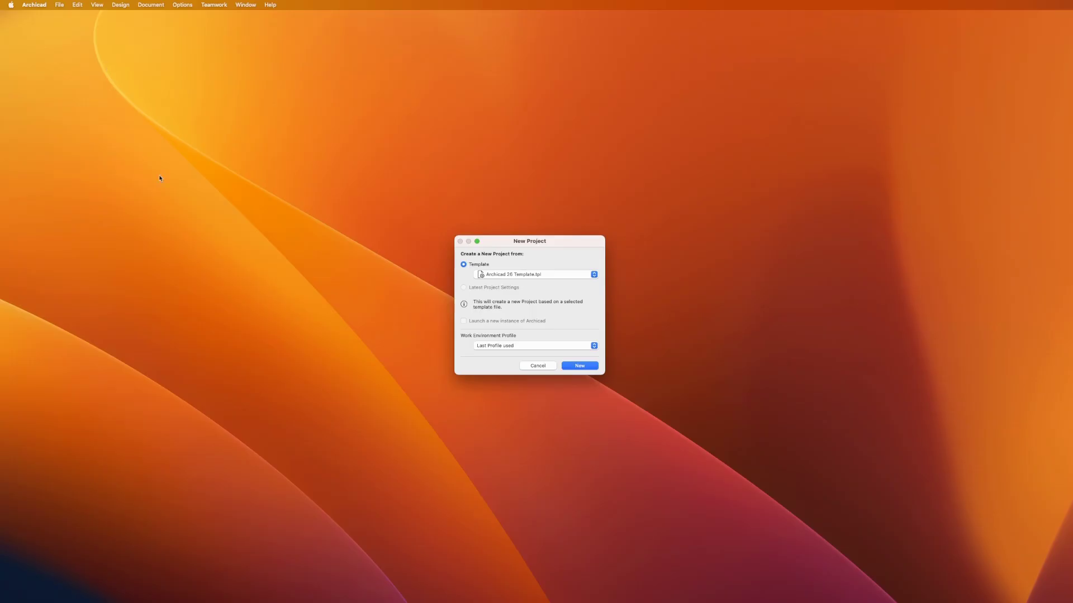
pyautogui.click(514, 345)
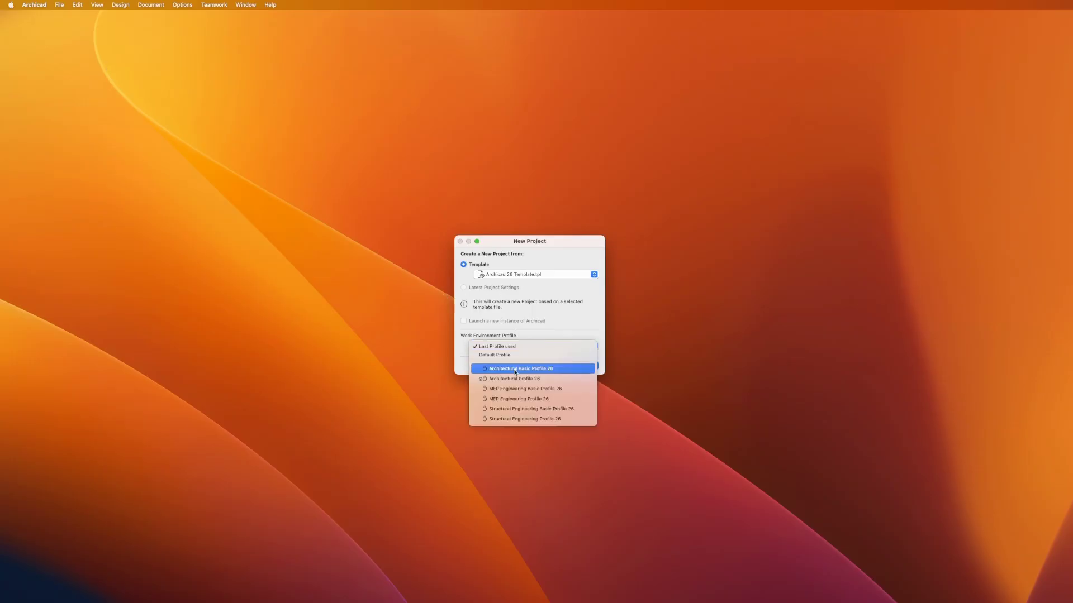
pyautogui.click(558, 367)
pyautogui.click(576, 367)
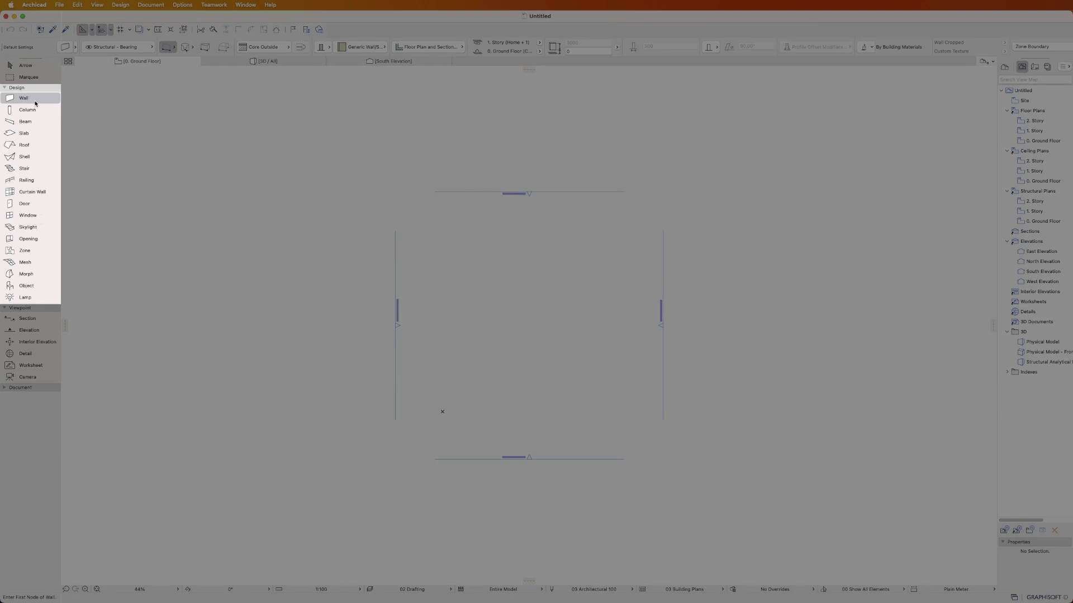
# Try the Slab, Roof, Door, Window, Mesh and Morph tools, then return to selection.
pyautogui.click(33, 135)
pyautogui.click(33, 146)
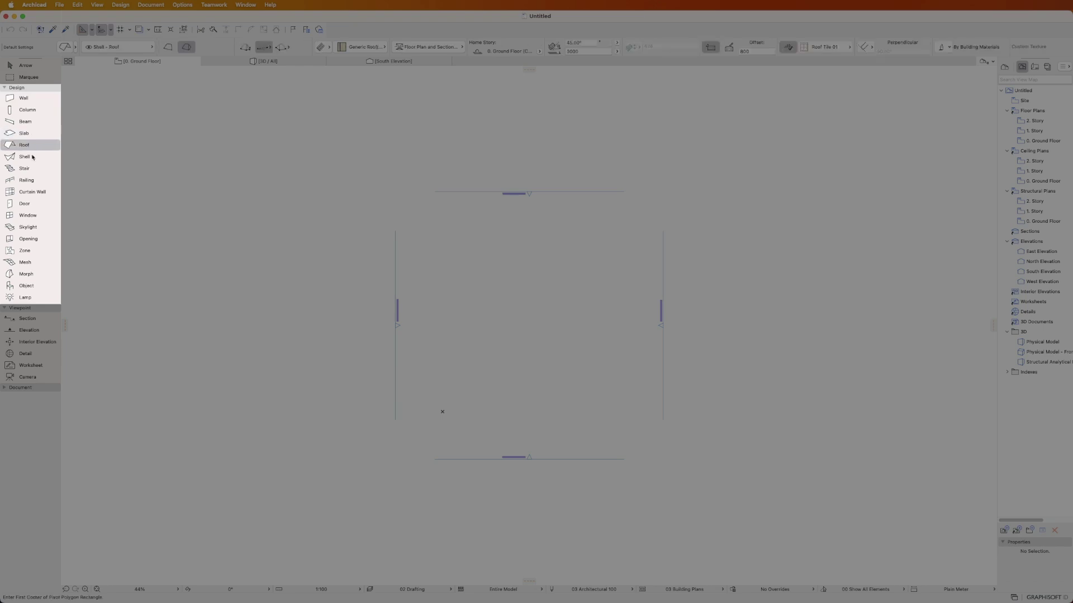
pyautogui.click(33, 203)
pyautogui.click(32, 215)
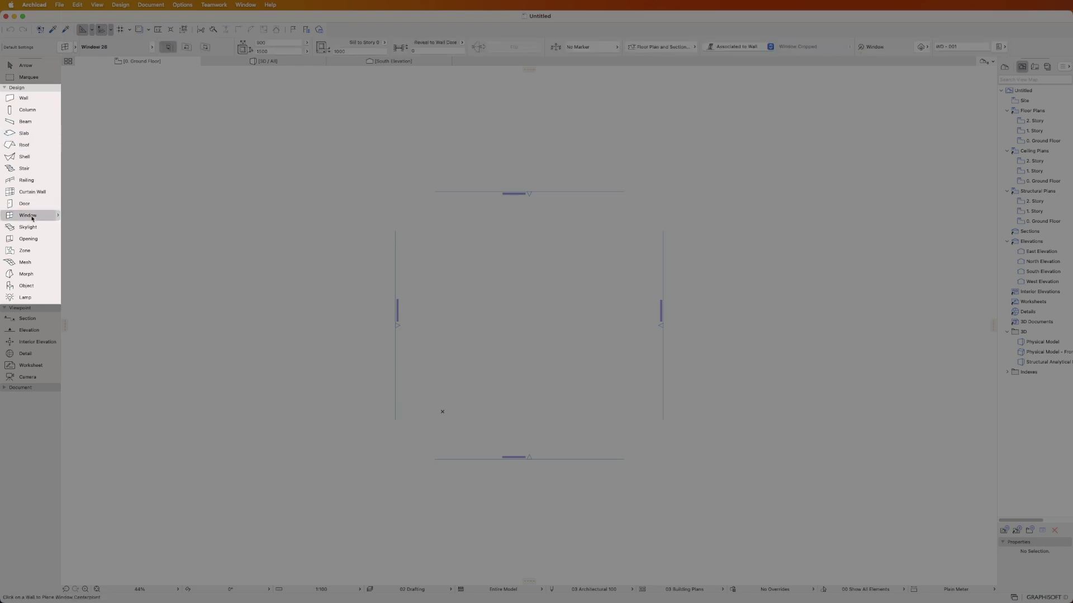
pyautogui.click(27, 262)
pyautogui.click(28, 274)
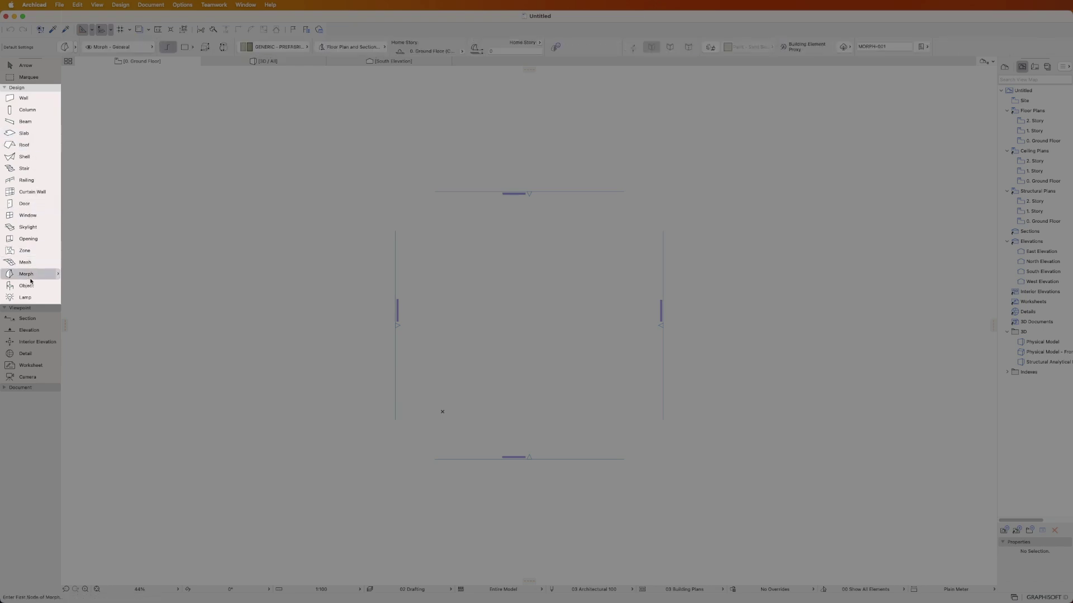
pyautogui.press('Escape')
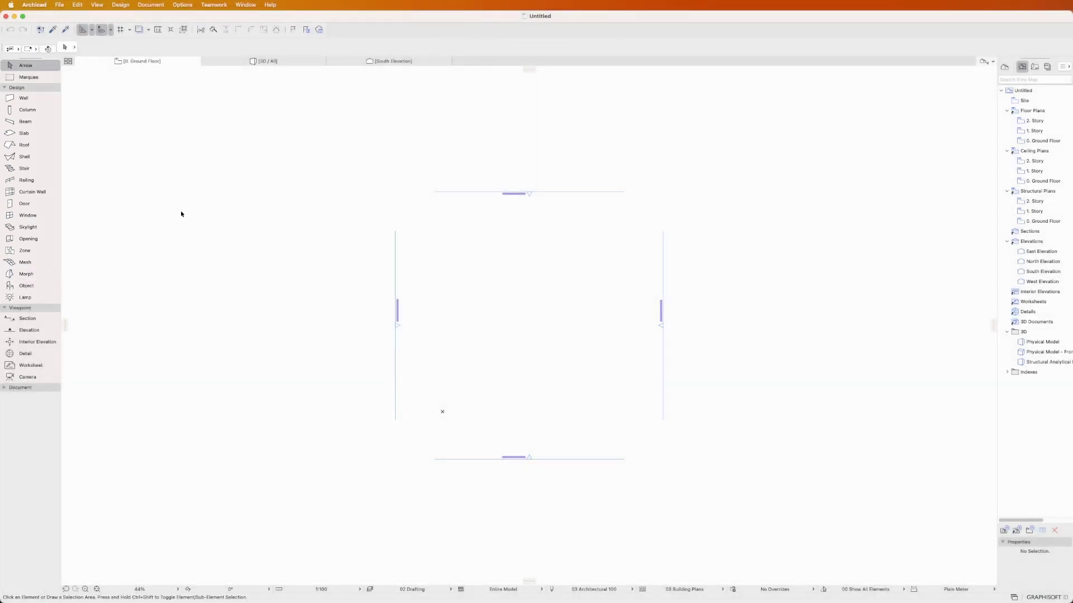
pyautogui.click(26, 100)
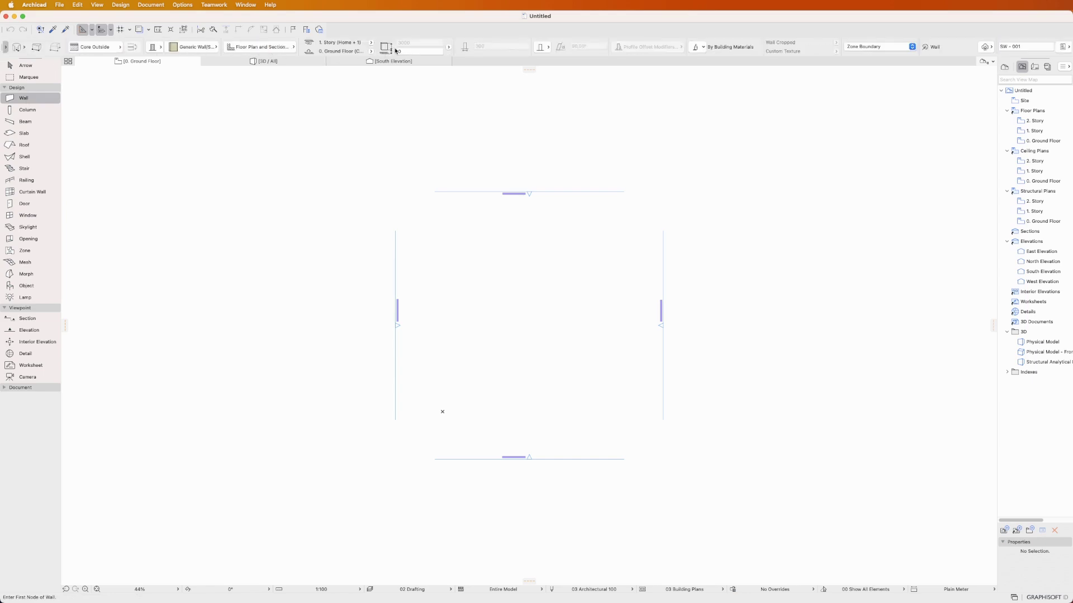
pyautogui.hscroll(-5, 394, 51)
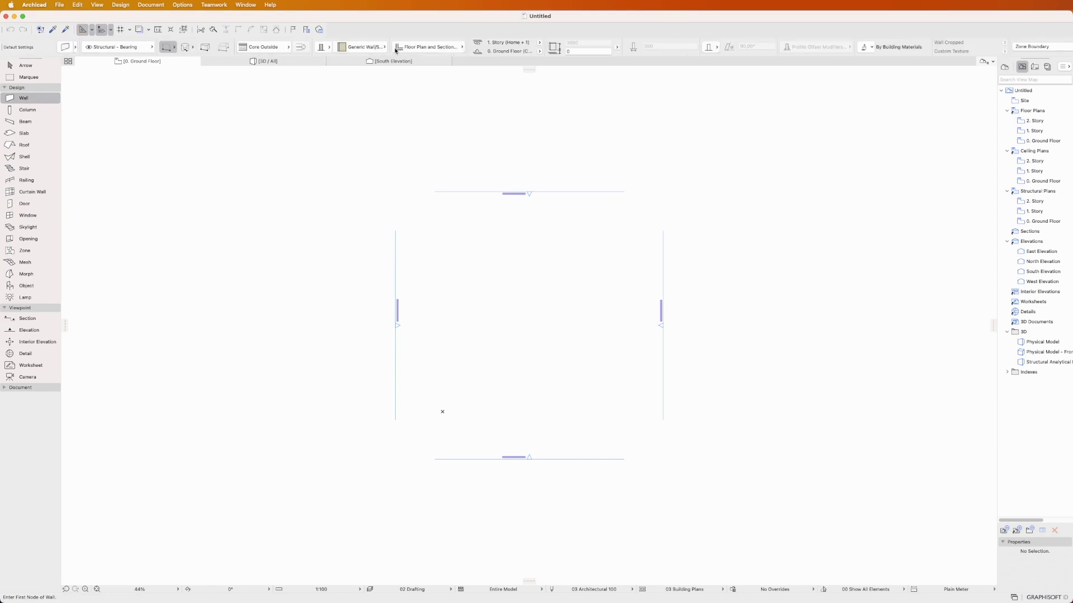
pyautogui.click(67, 48)
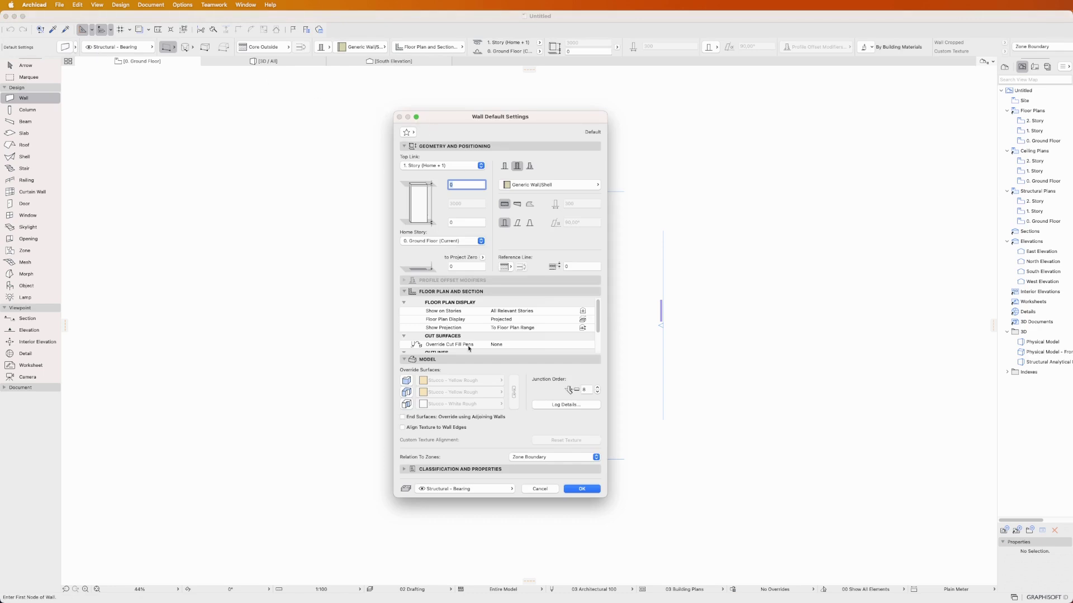
pyautogui.click(539, 489)
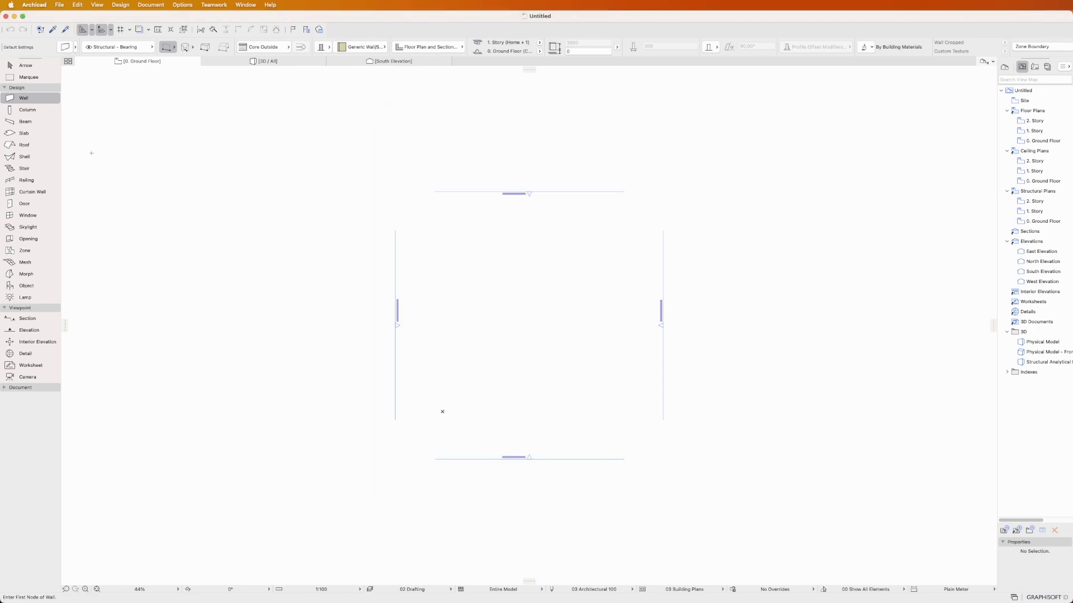
pyautogui.click(25, 133)
pyautogui.click(69, 49)
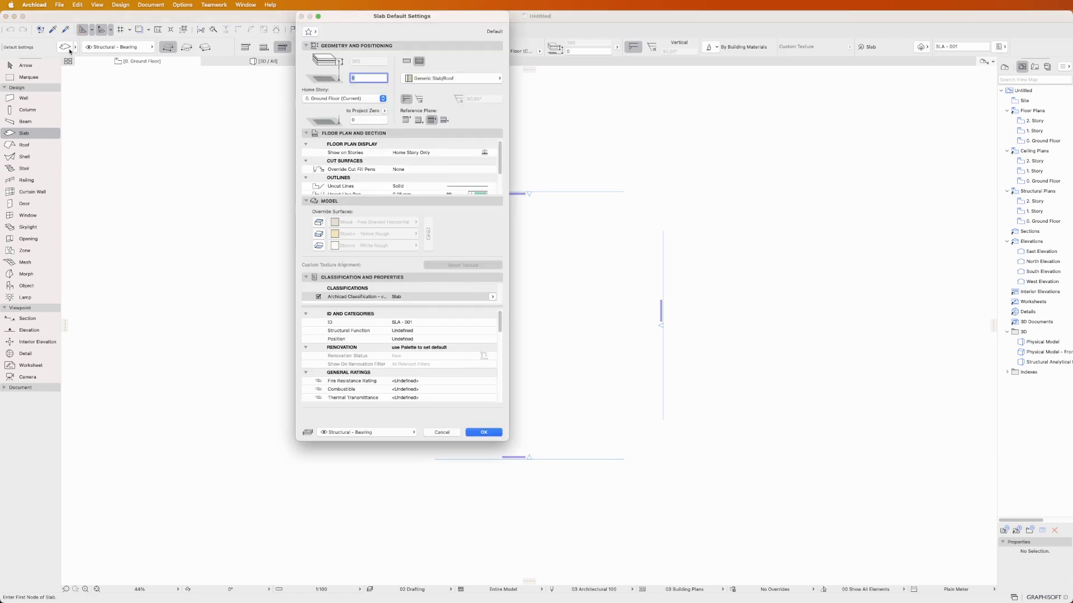
pyautogui.click(436, 434)
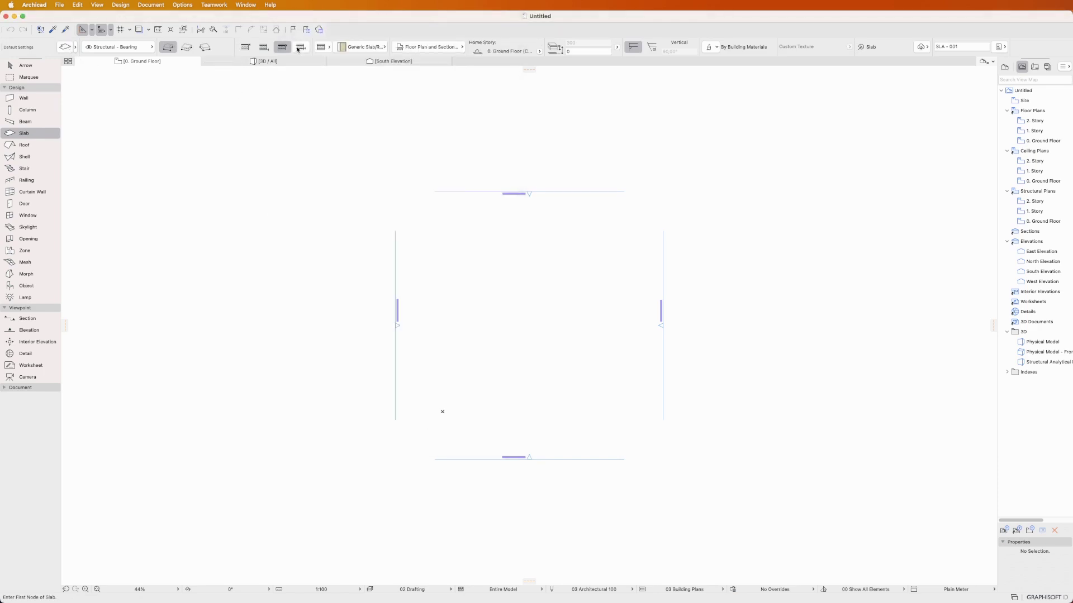
pyautogui.click(38, 65)
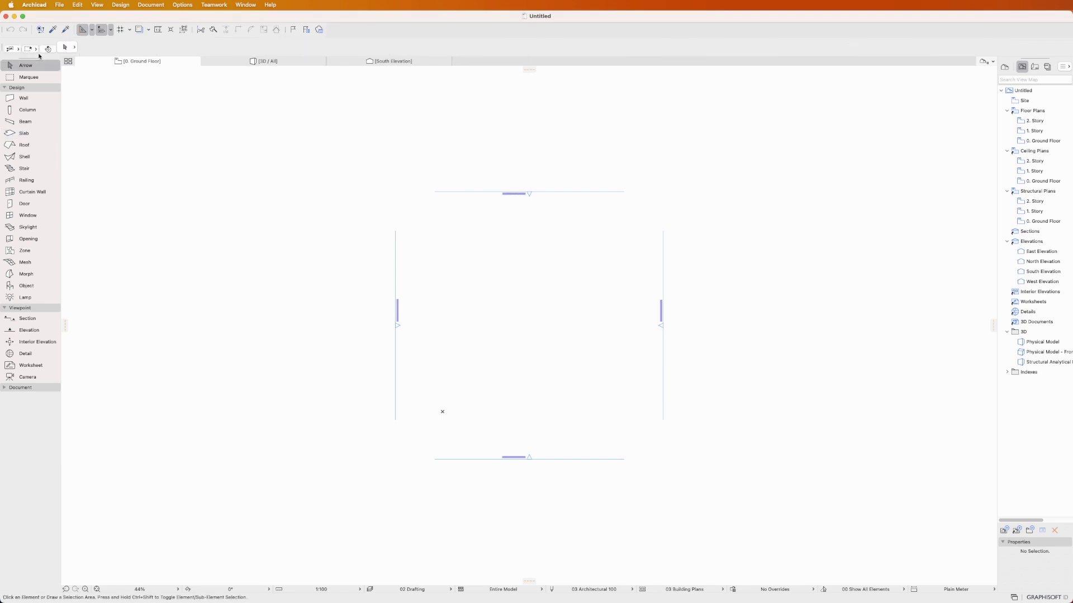
# Draw one horizontal wall across the middle of the ground floor plan.
pyautogui.click(38, 100)
pyautogui.scroll(5, 467, 378)
pyautogui.click(427, 351)
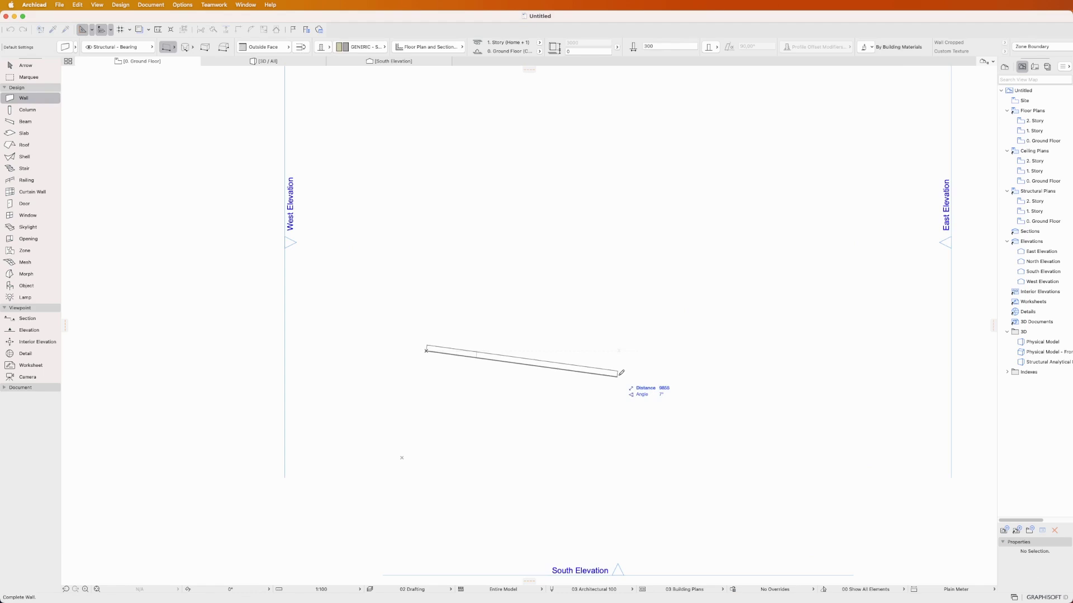
pyautogui.click(661, 349)
pyautogui.press('Escape')
pyautogui.scroll(5, 541, 352)
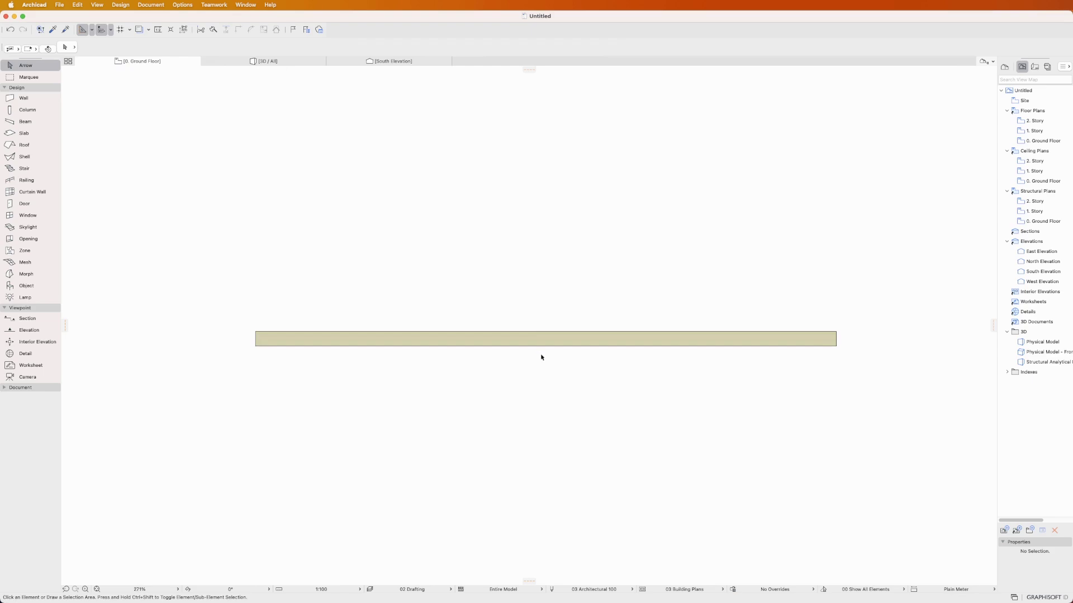
# Place a door swinging below the wall and a window in the wall's right part.
pyautogui.click(26, 204)
pyautogui.click(386, 349)
pyautogui.click(354, 351)
pyautogui.click(28, 215)
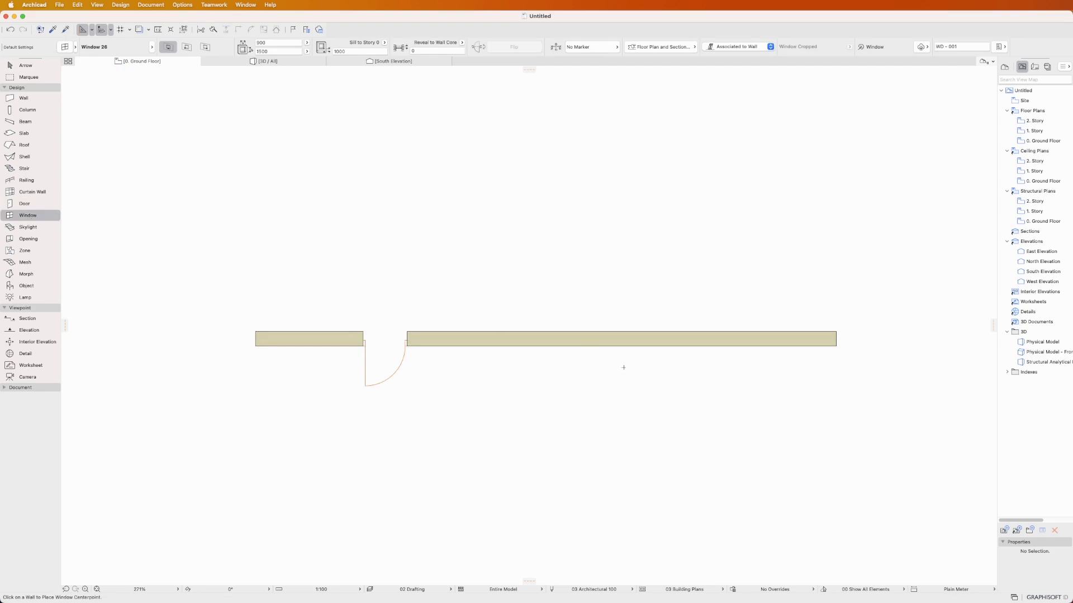
pyautogui.click(632, 343)
pyautogui.click(629, 351)
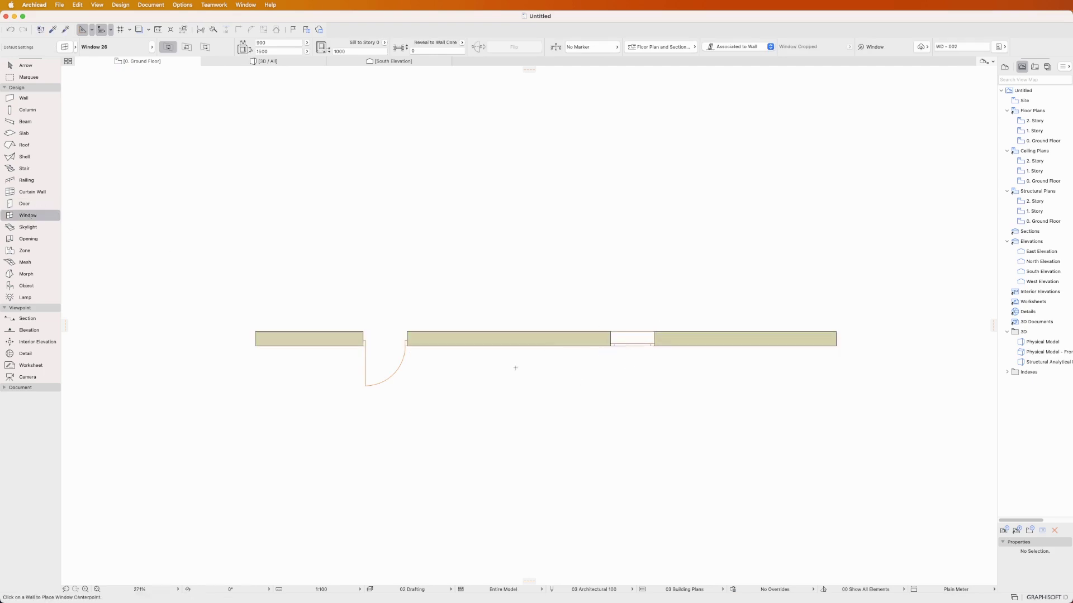
pyautogui.press('Escape')
# Slide the door further right along the wall.
pyautogui.click(367, 387)
pyautogui.click(385, 347)
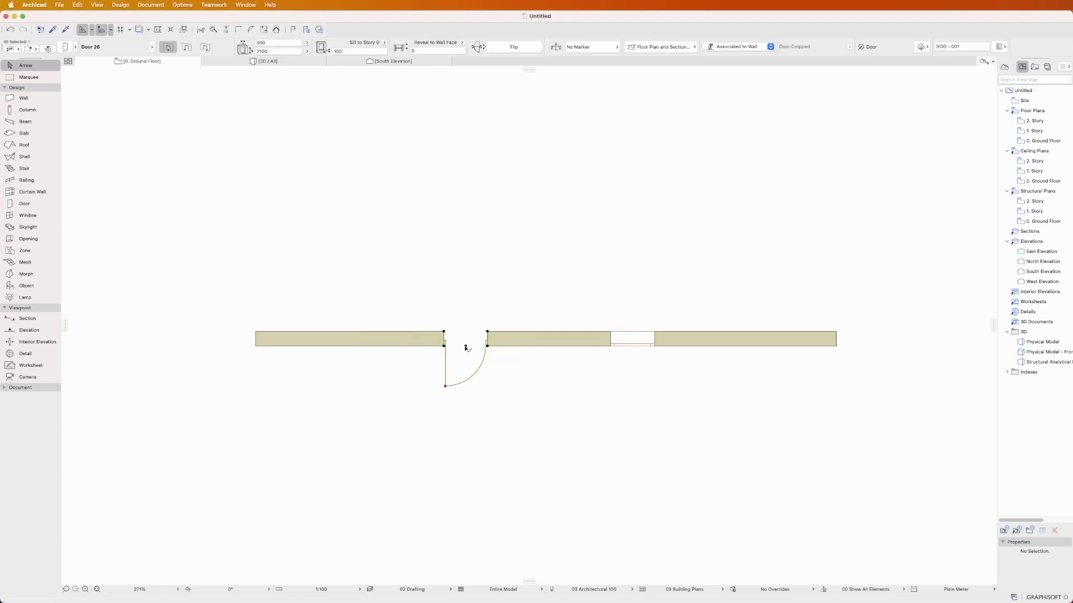
pyautogui.click(429, 347)
pyautogui.click(528, 390)
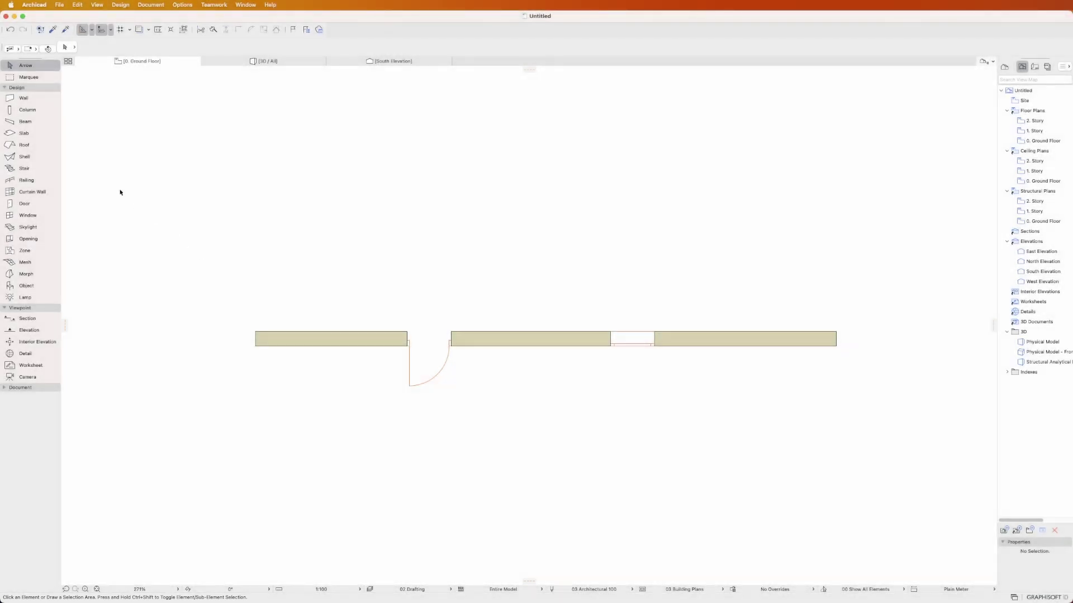
# Draw a stepped slab outline from the wall's left end around to the bottom-right wall corner.
pyautogui.click(24, 134)
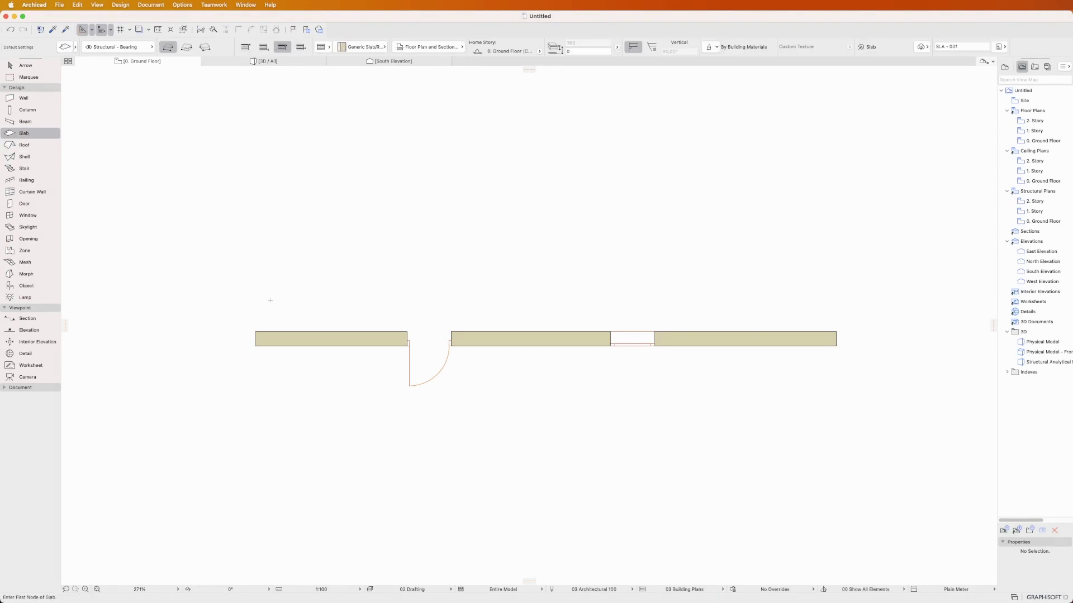
pyautogui.click(256, 345)
pyautogui.scroll(5, 253, 235)
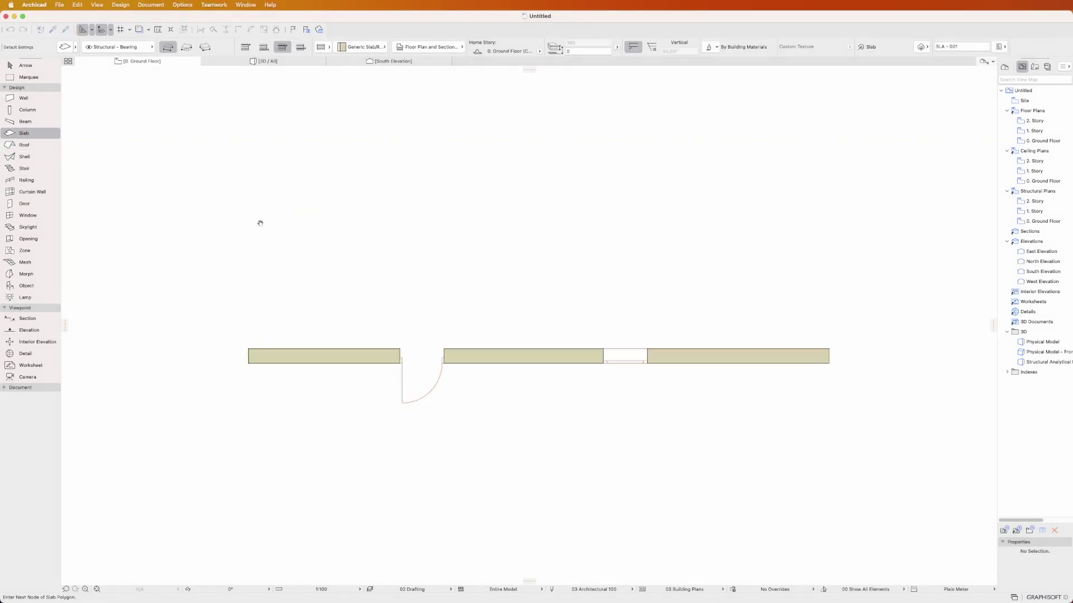
pyautogui.click(218, 254)
pyautogui.click(502, 255)
pyautogui.click(503, 180)
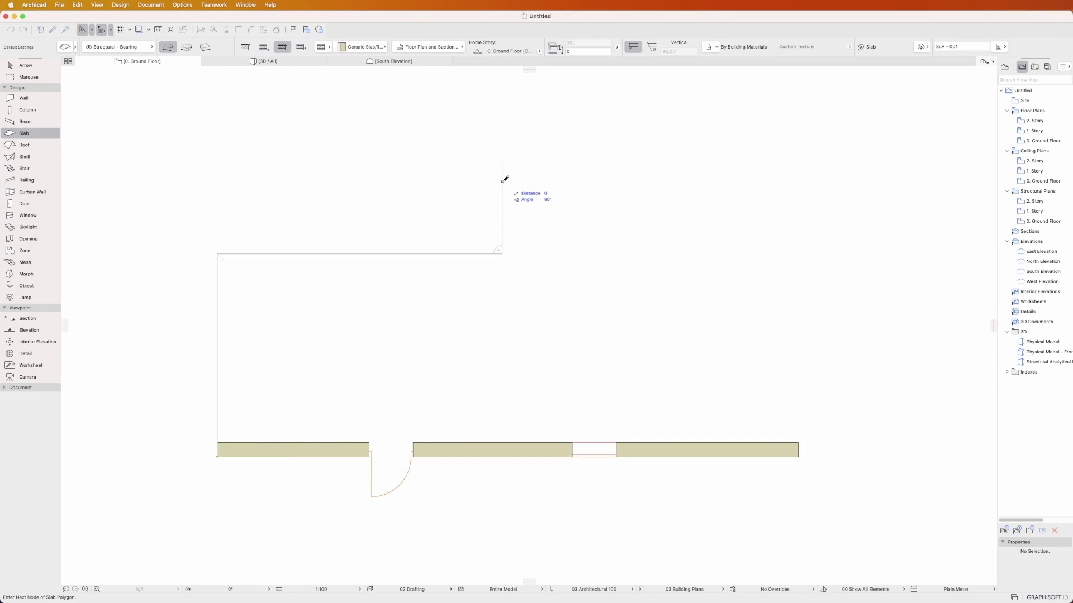
pyautogui.click(805, 181)
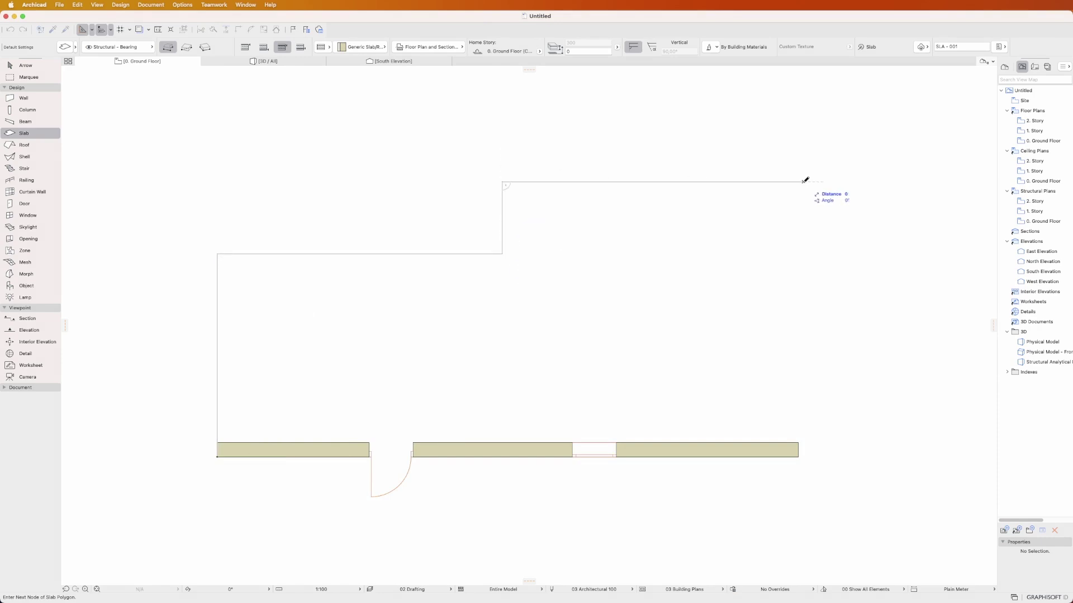
pyautogui.click(798, 457)
pyautogui.click(217, 456)
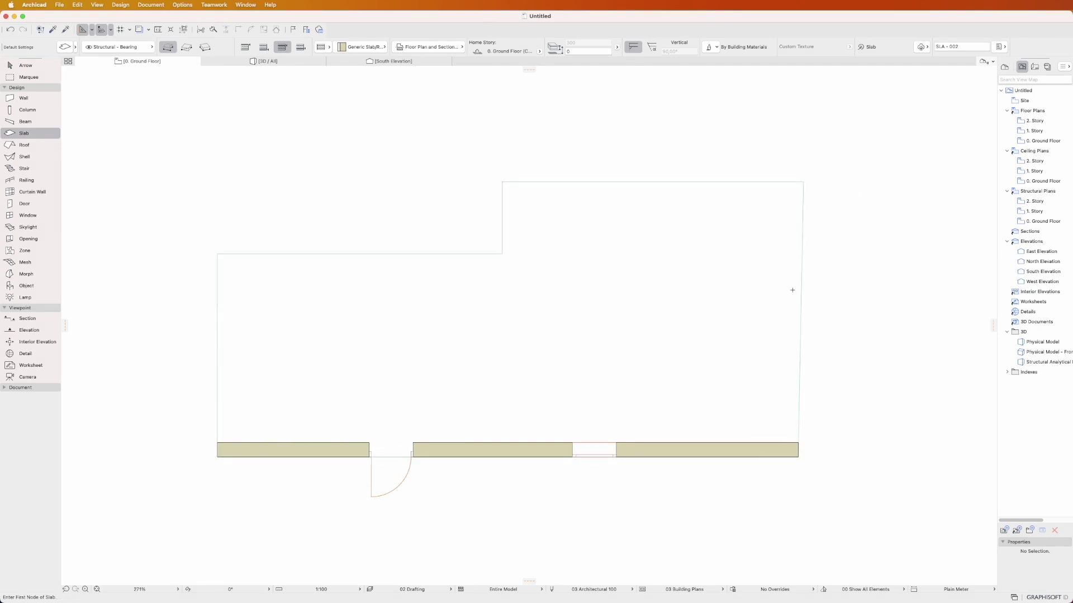
pyautogui.press('Escape')
# Drag the slab's top-right node onto the outline corner to straighten the right edge.
pyautogui.click(797, 184)
pyautogui.moveTo(802, 182); pyautogui.dragTo(798, 181)
pyautogui.click(778, 177)
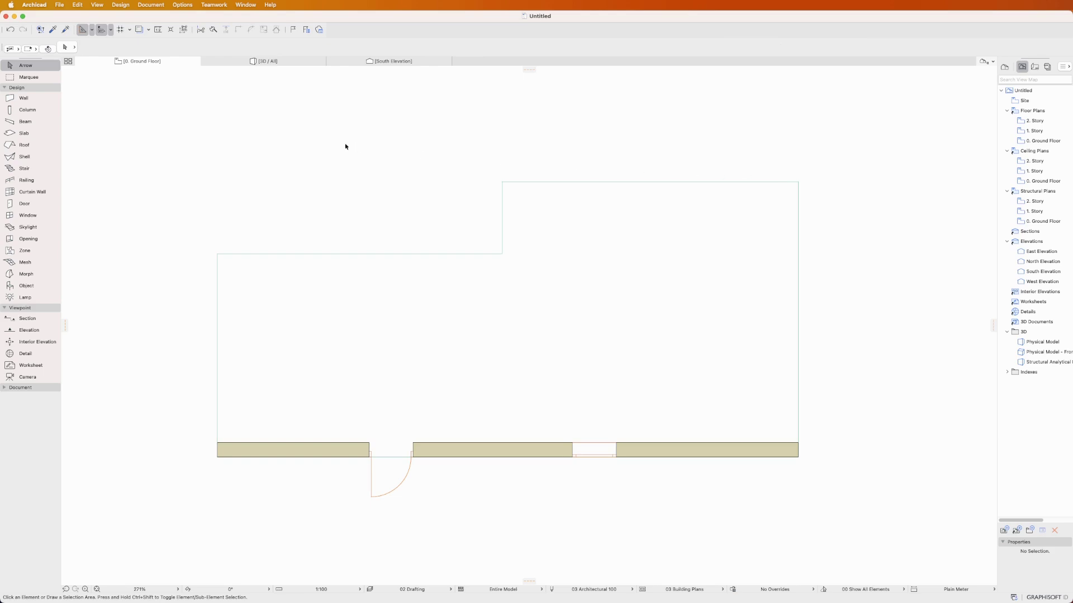
# Set the Wall tool's geometry method to Polygonal.
pyautogui.click(33, 100)
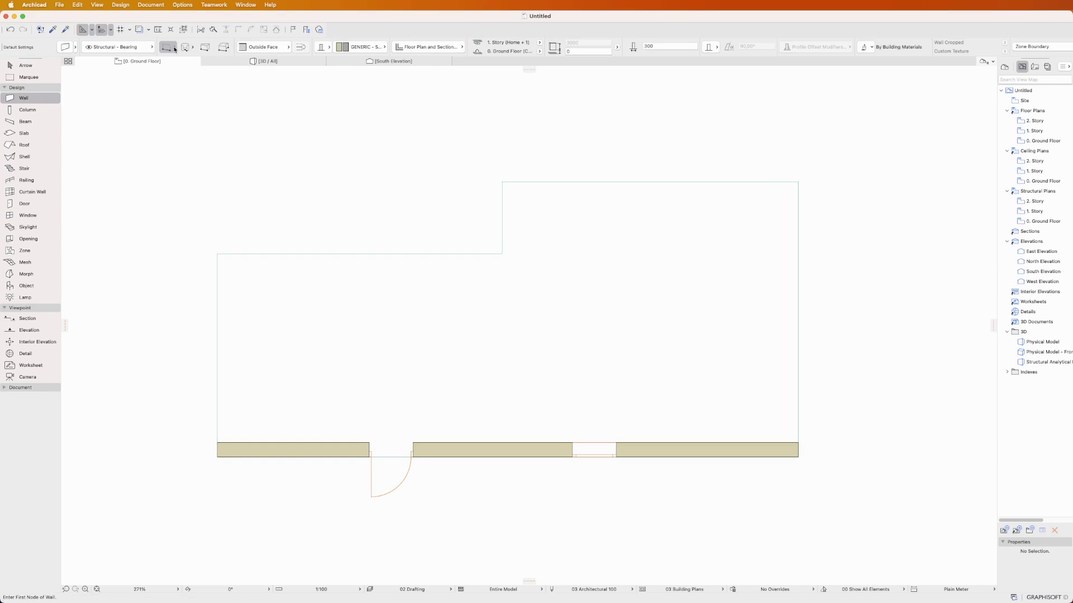
pyautogui.click(174, 49)
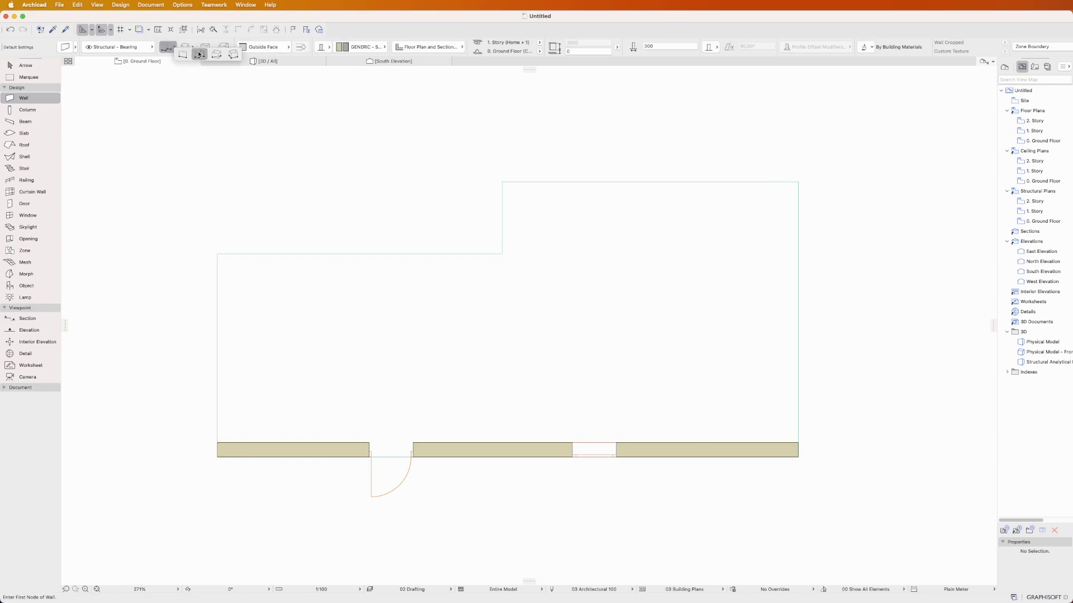
pyautogui.click(199, 54)
pyautogui.click(191, 49)
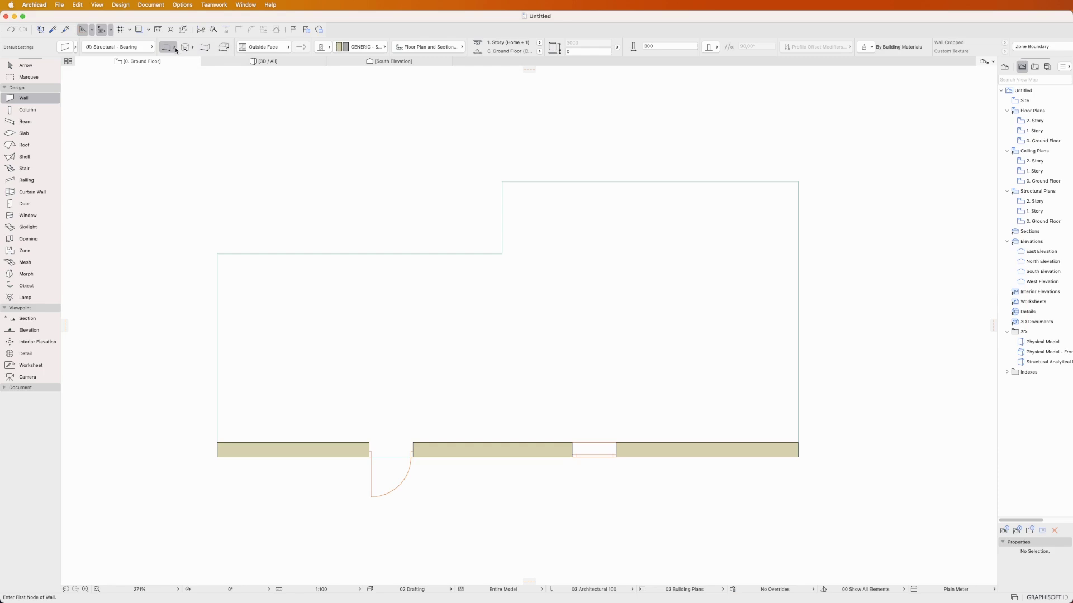
pyautogui.click(174, 48)
pyautogui.click(235, 55)
# Trace a polywall from the bottom-right corner, up and across the step, to the bottom-left corner.
pyautogui.click(798, 443)
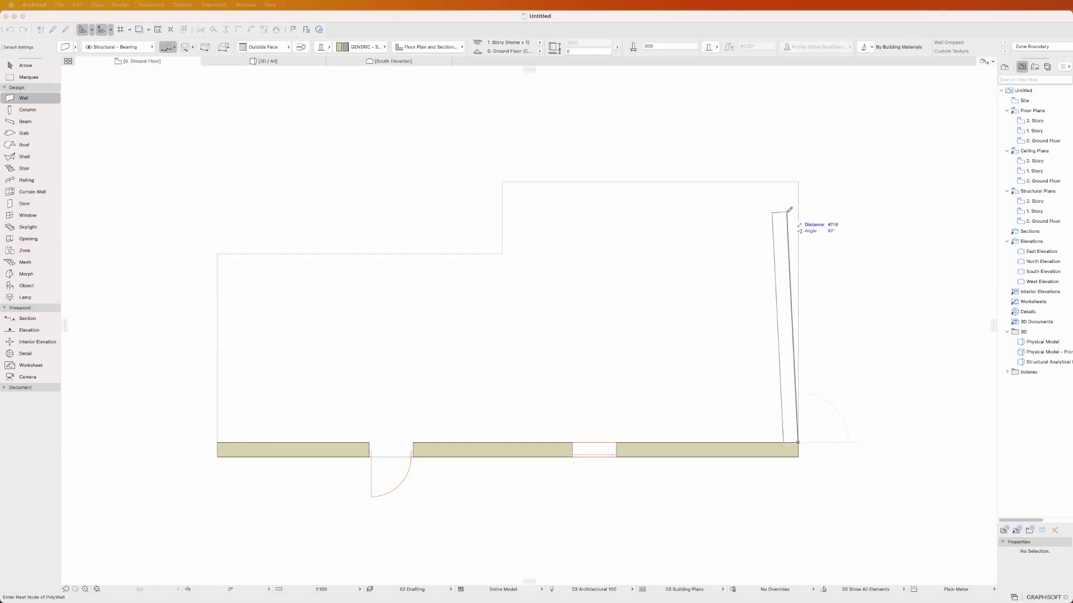
pyautogui.click(798, 182)
pyautogui.click(501, 182)
pyautogui.click(502, 254)
pyautogui.click(217, 254)
pyautogui.doubleClick(217, 456)
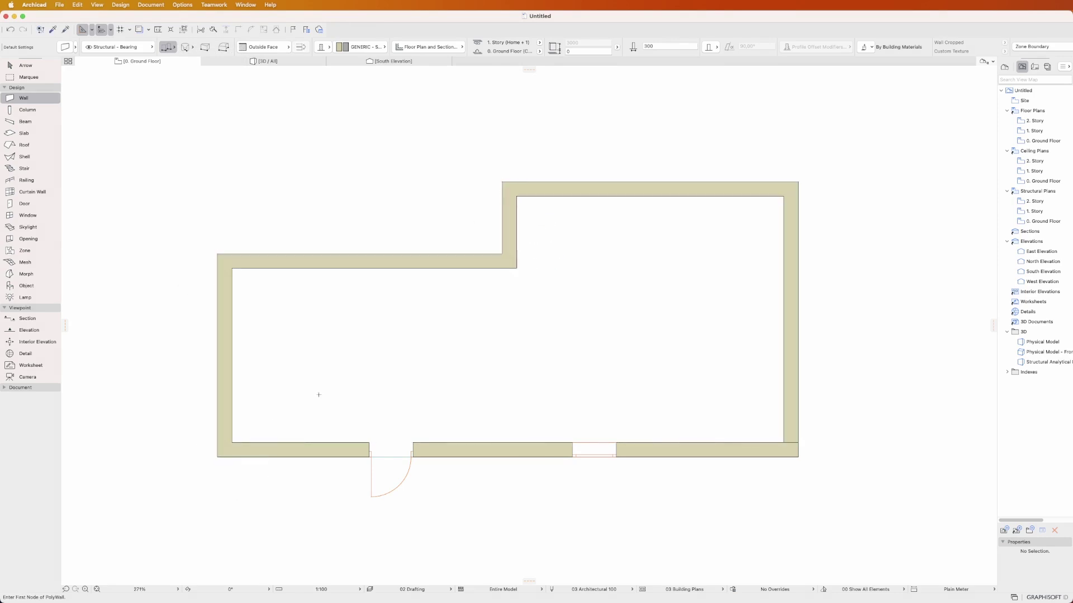
pyautogui.press('Escape')
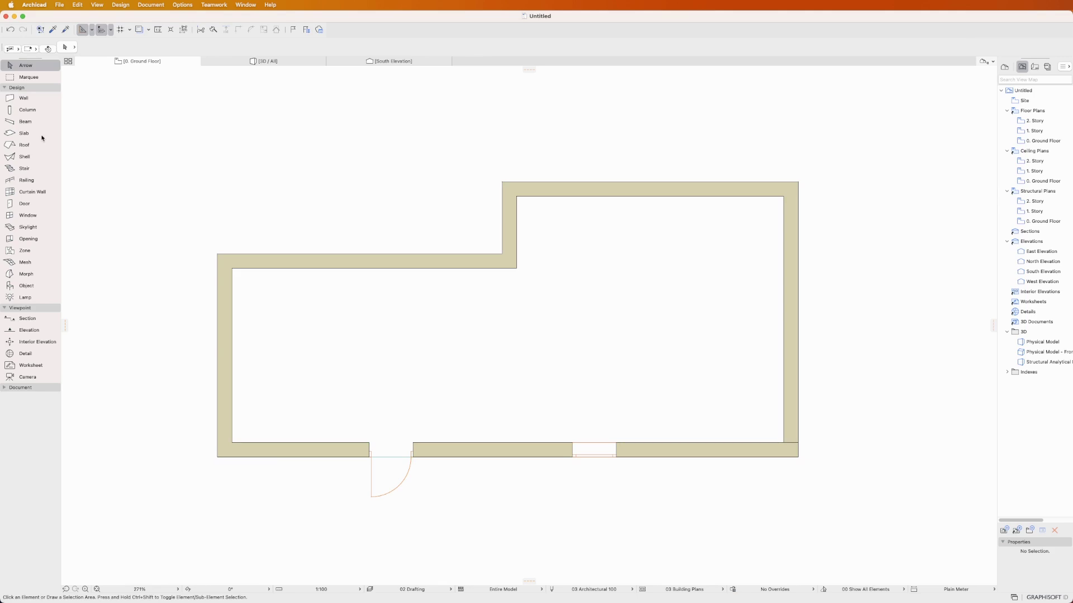
pyautogui.click(23, 98)
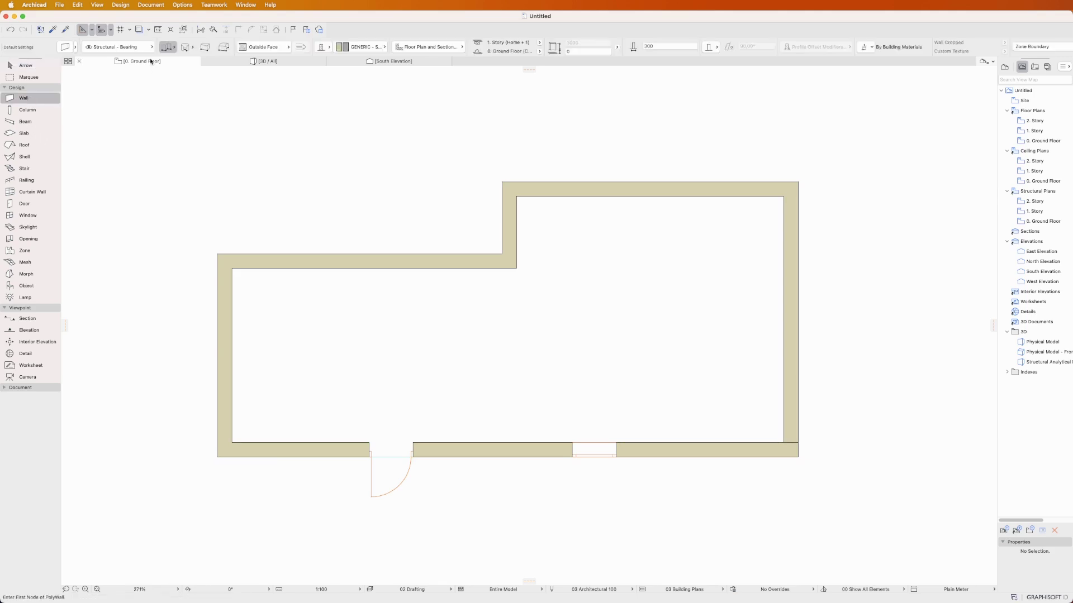
pyautogui.click(30, 135)
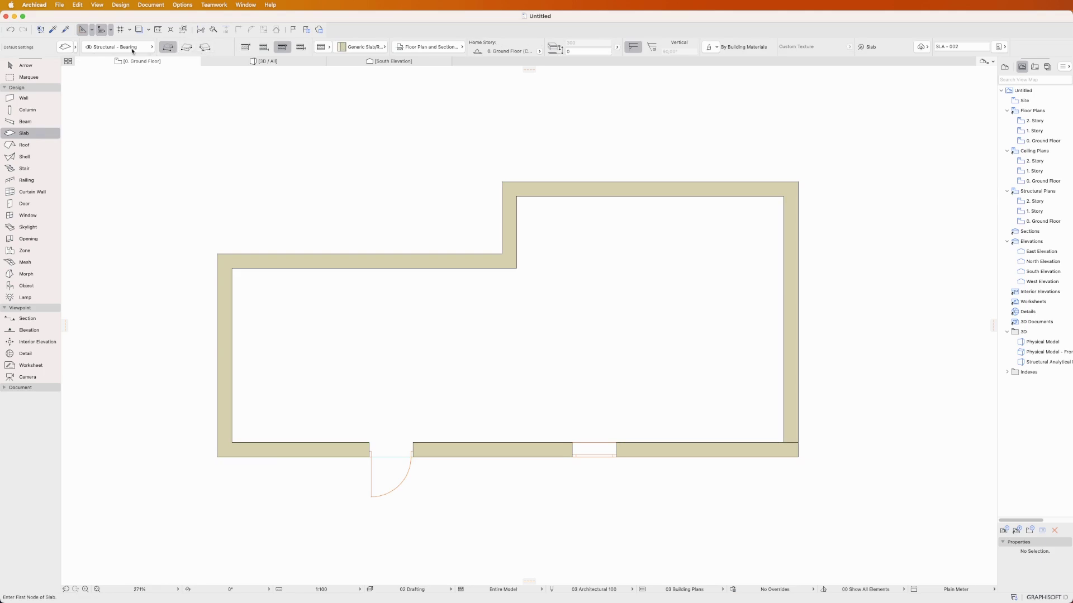
pyautogui.click(32, 147)
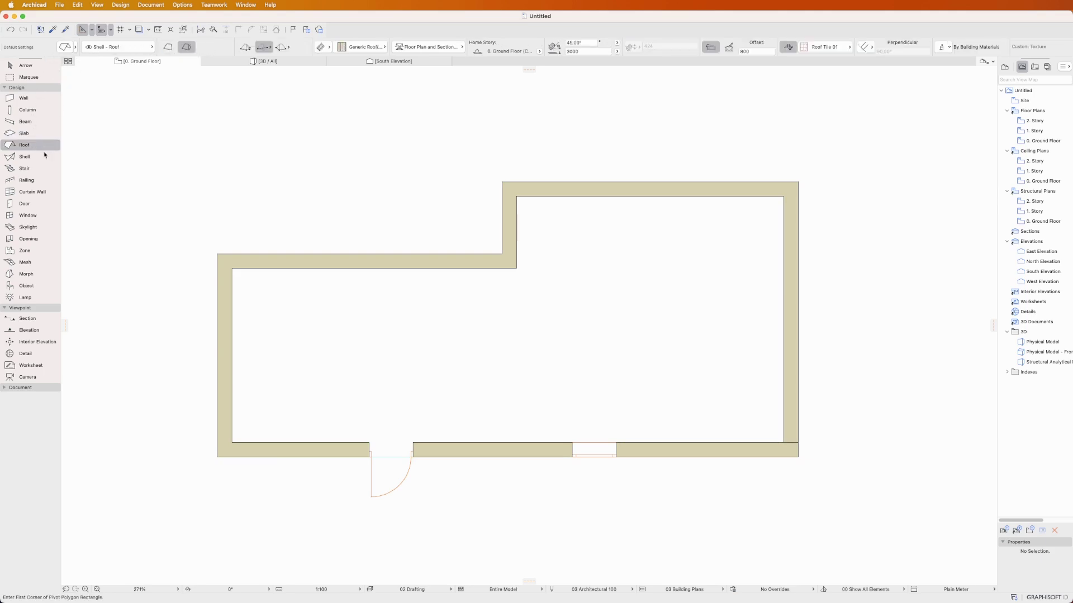
pyautogui.press('Escape')
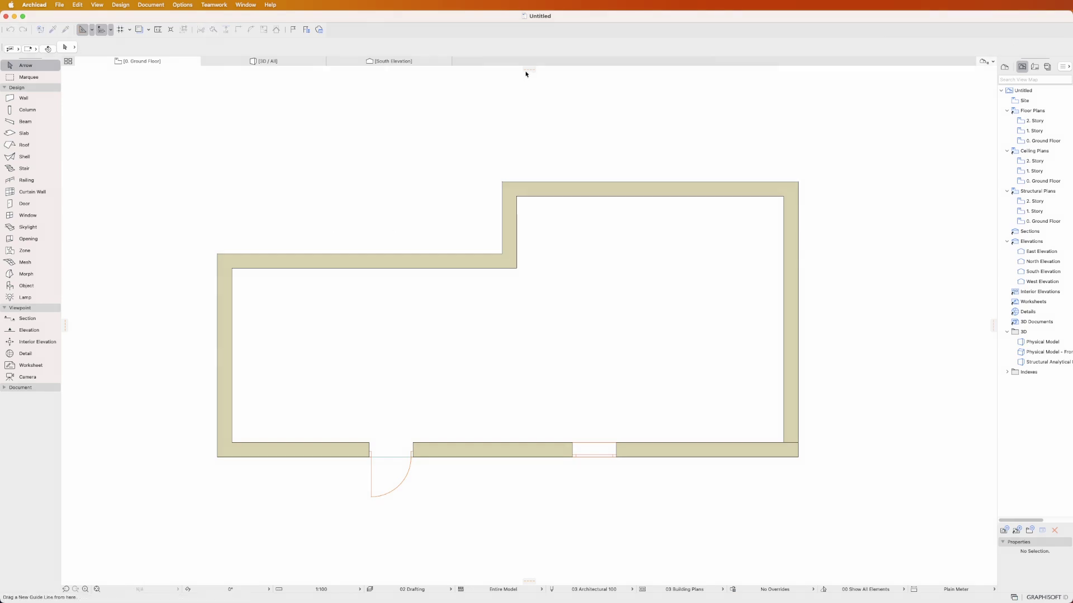
# Add guides along the outline's top and left side, then draw a wall leftward along the top guide.
pyautogui.moveTo(528, 70); pyautogui.dragTo(505, 181)
pyautogui.moveTo(67, 324); pyautogui.dragTo(217, 355)
pyautogui.click(29, 100)
pyautogui.click(218, 181)
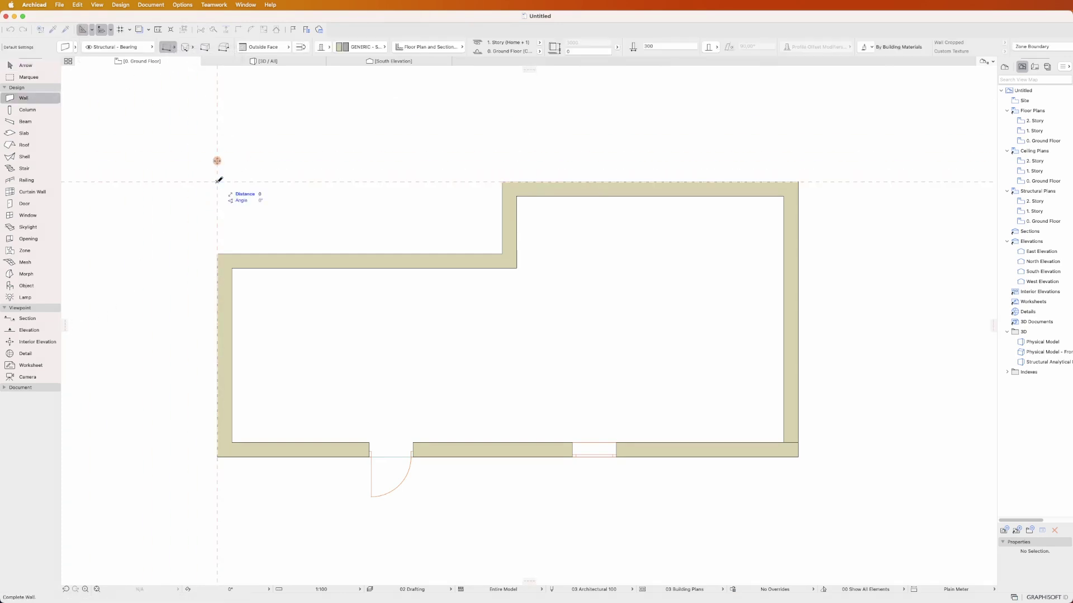
pyautogui.click(106, 181)
# Draw a diagonal wall down, then a vertical wall to the lower-left point.
pyautogui.click(107, 182)
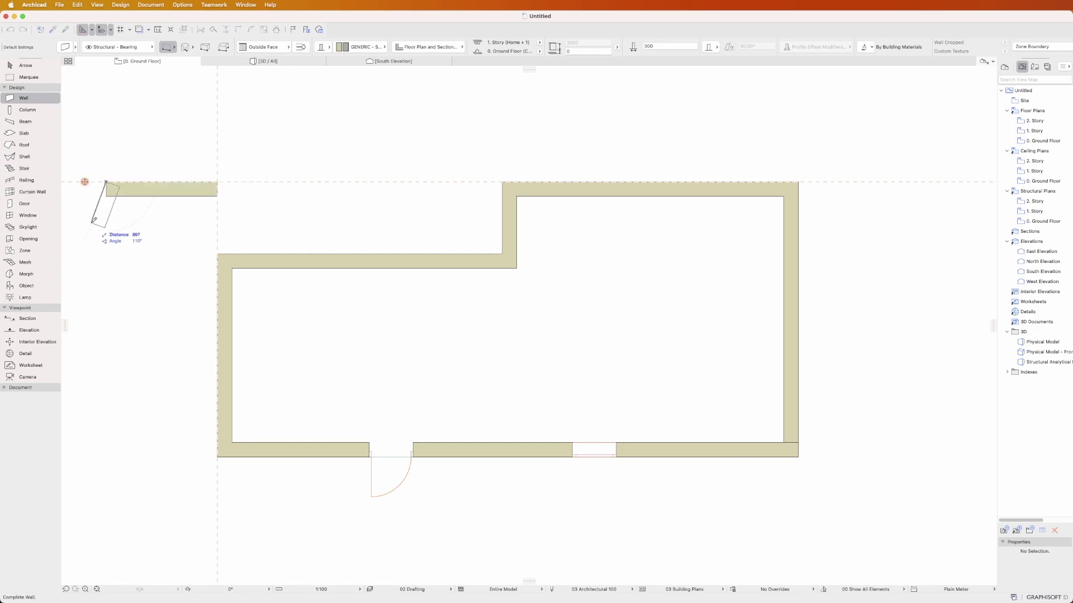
pyautogui.moveTo(99, 219); pyautogui.dragTo(298, 243, button='middle')
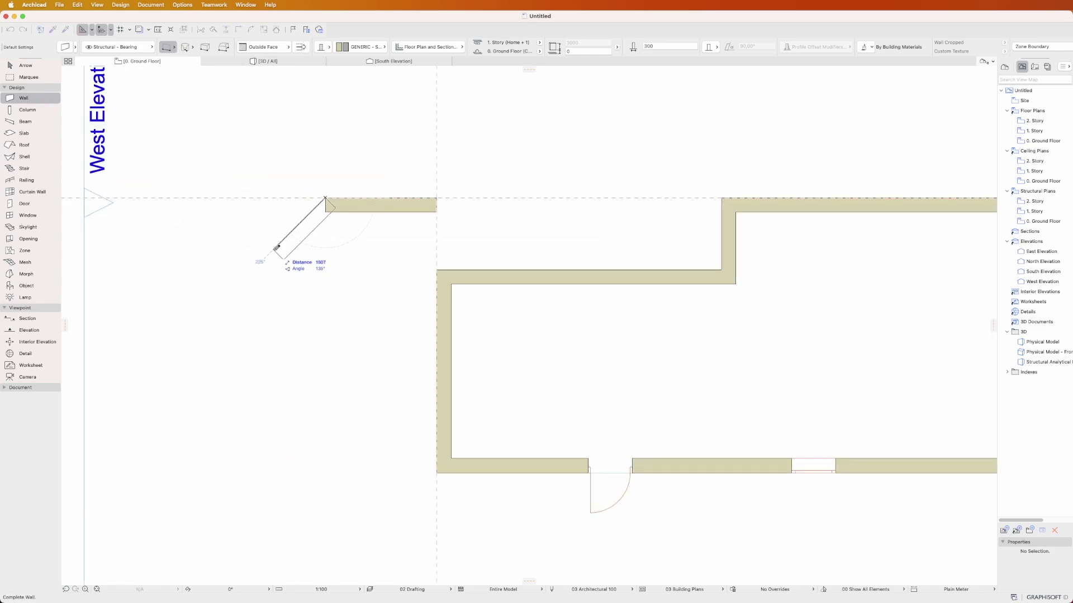
pyautogui.click(239, 284)
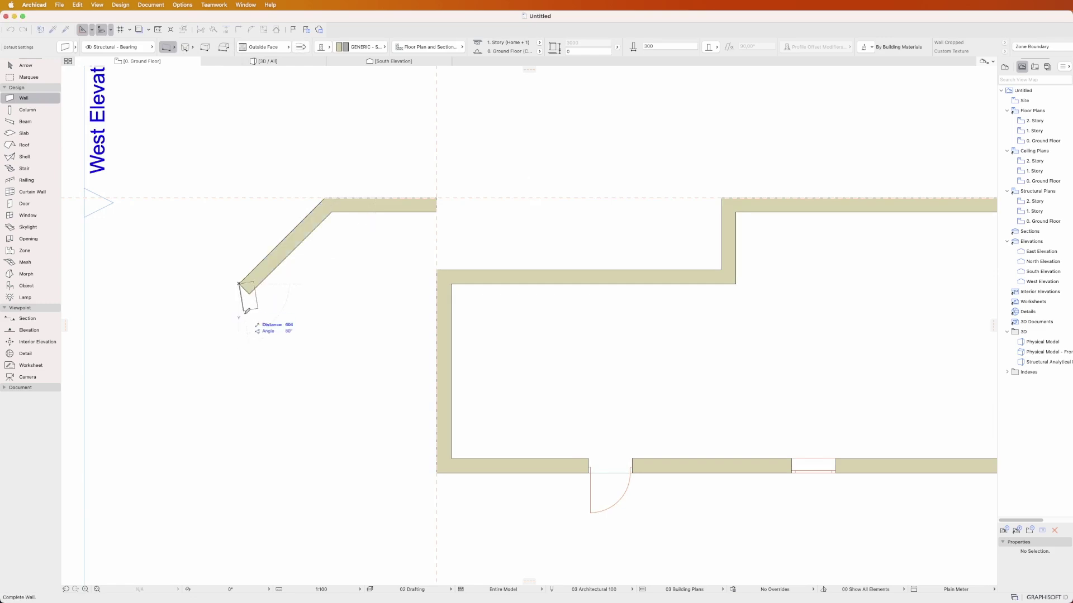
pyautogui.scroll(-2, 224, 347)
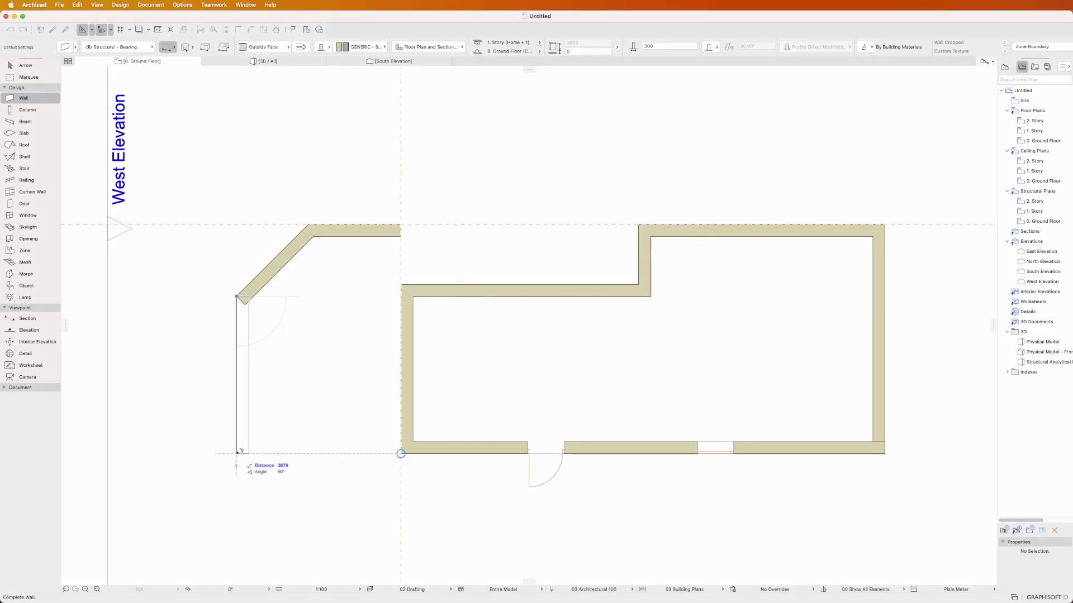
pyautogui.doubleClick(238, 453)
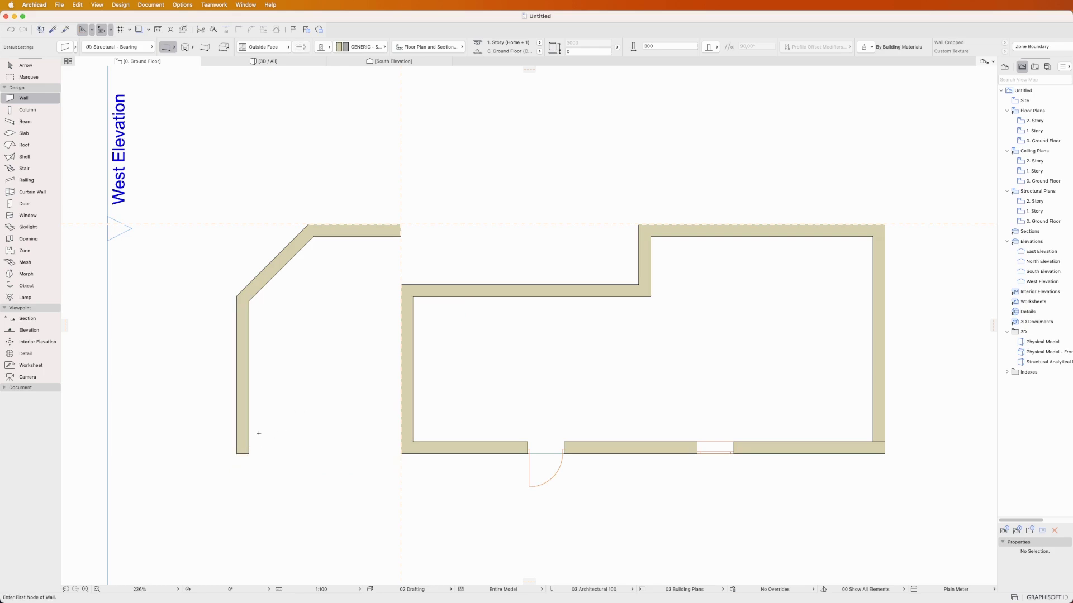
pyautogui.click(237, 453)
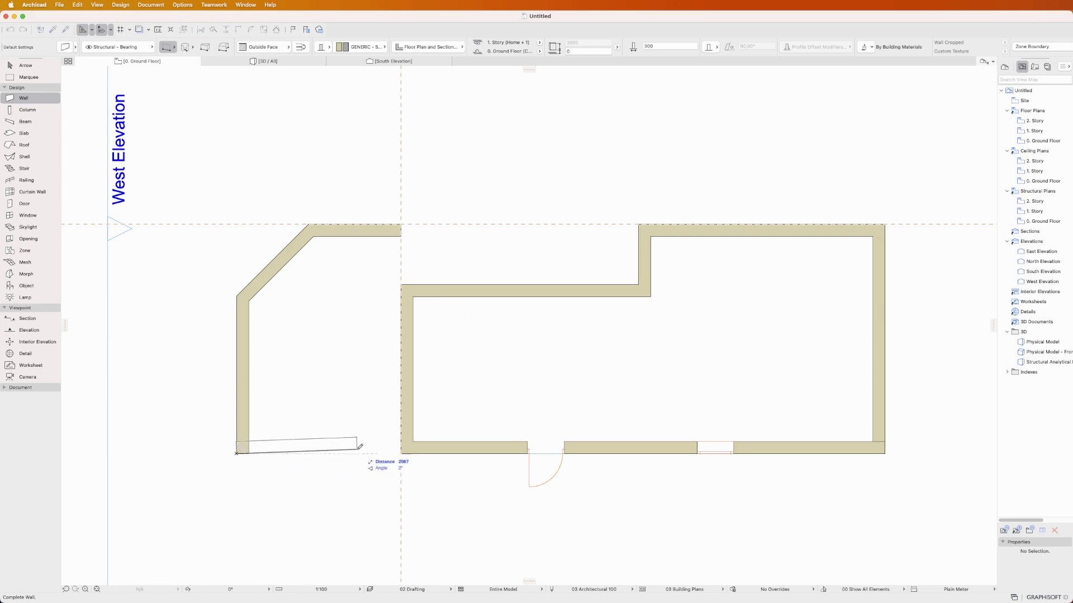
# Finish the angled wall toward the right, then undo it.
pyautogui.doubleClick(366, 416)
pyautogui.press('Escape')
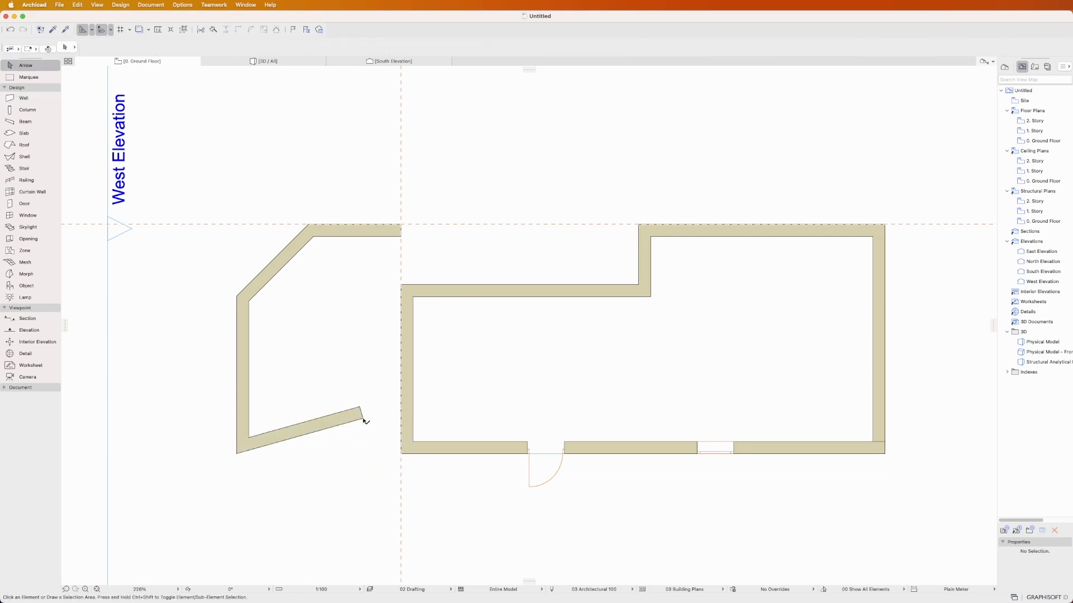
pyautogui.click(77, 4)
pyautogui.click(78, 17)
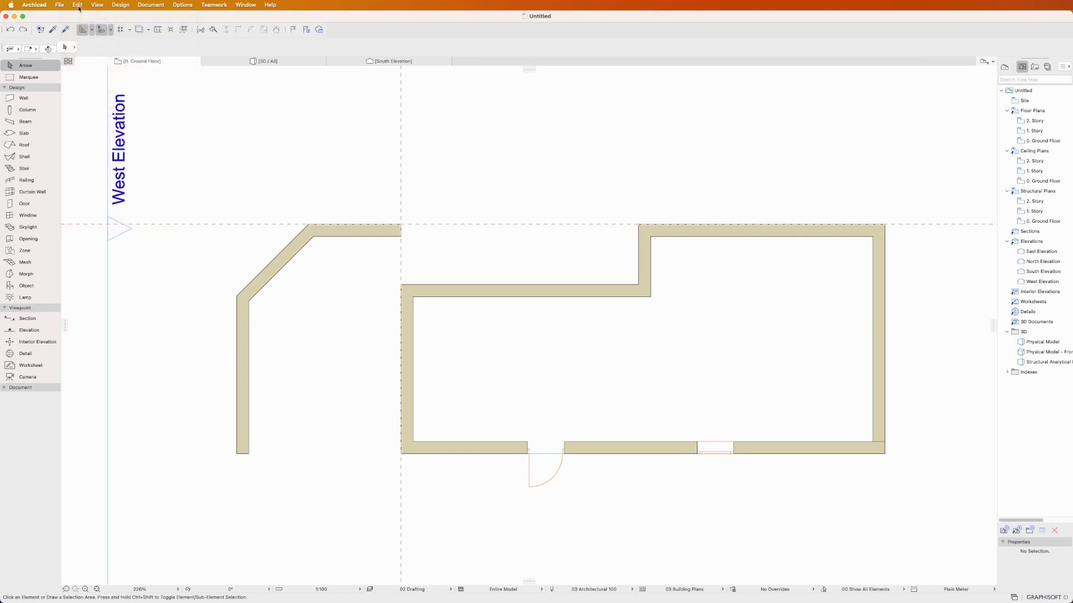
# Redo the wall and swing its end down so it runs horizontally along the bottom.
pyautogui.click(77, 5)
pyautogui.click(81, 28)
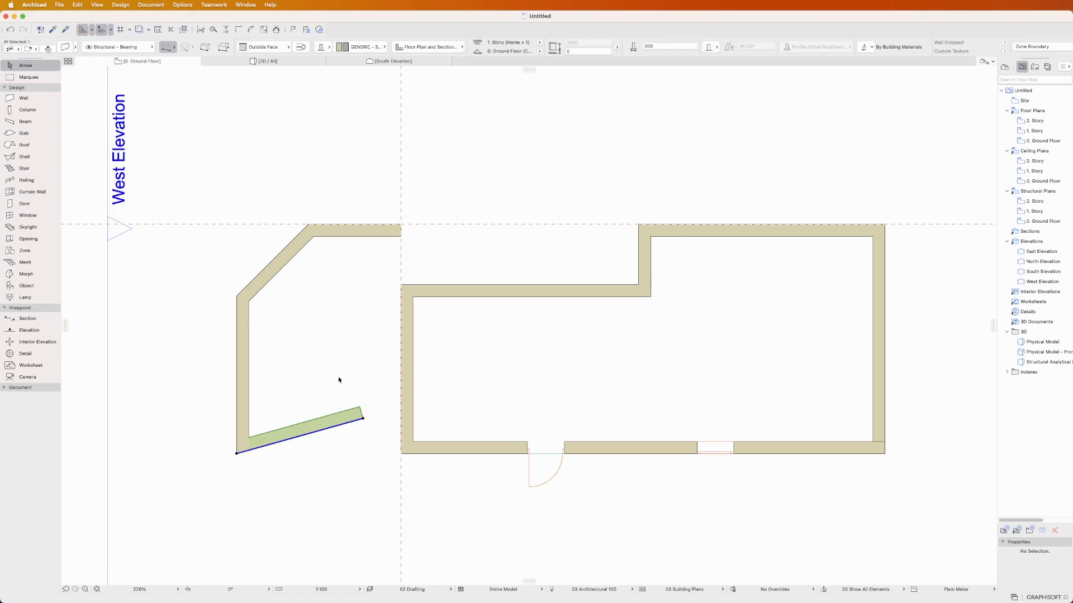
pyautogui.moveTo(363, 417); pyautogui.dragTo(361, 453)
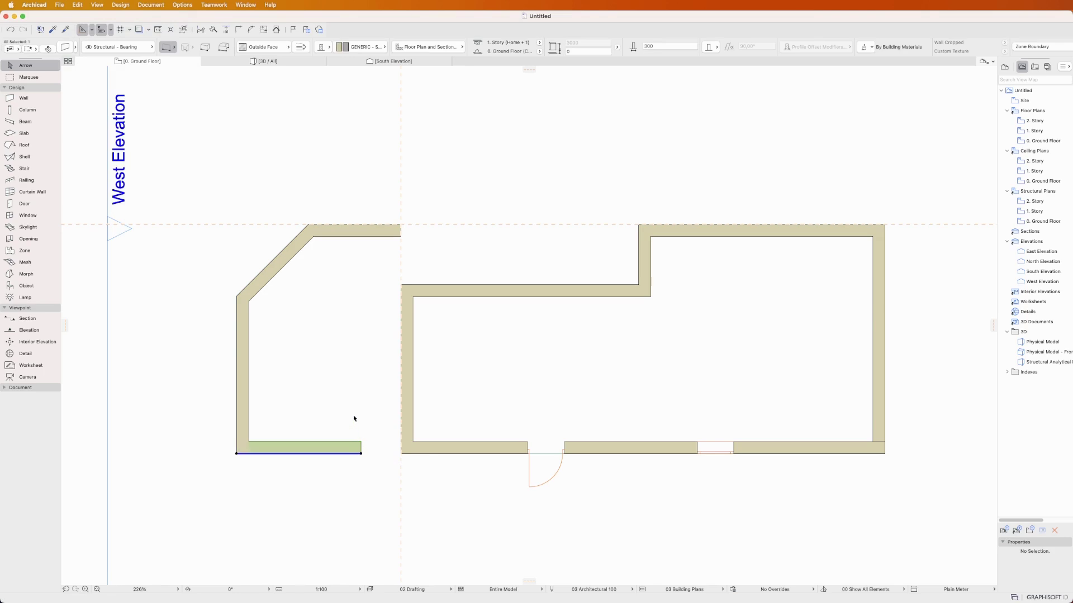
pyautogui.press('Escape')
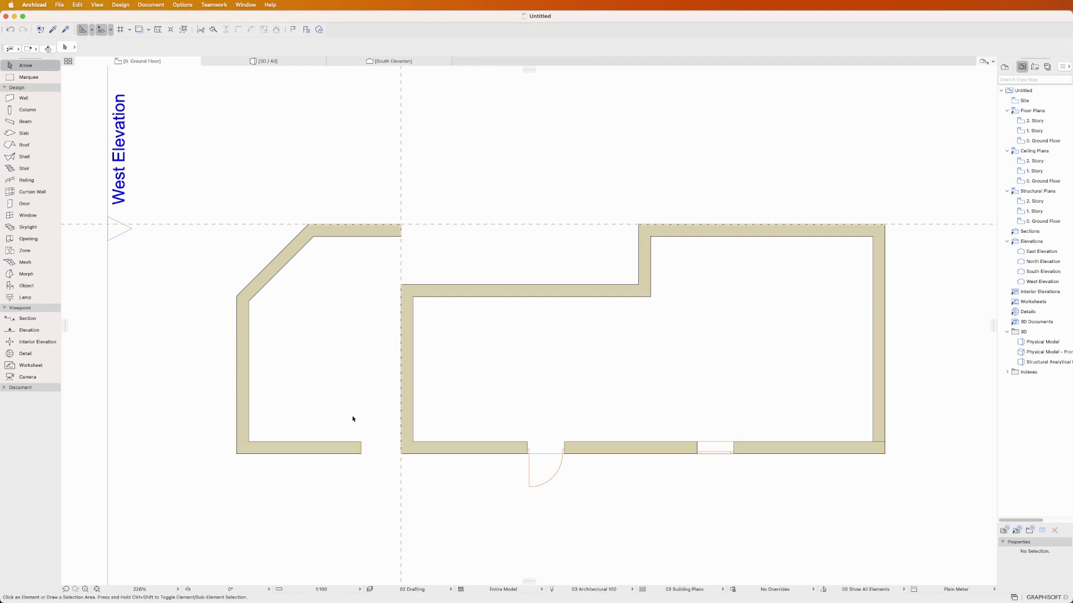